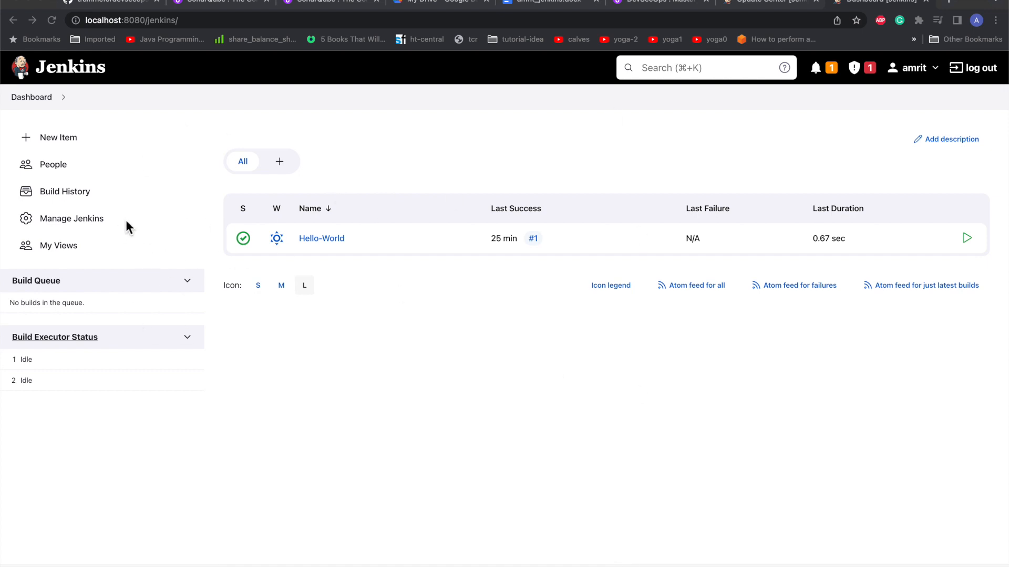
Open the Plugin Manager from the Jenkins management page and review the plugin updates list.
left_click(90, 218)
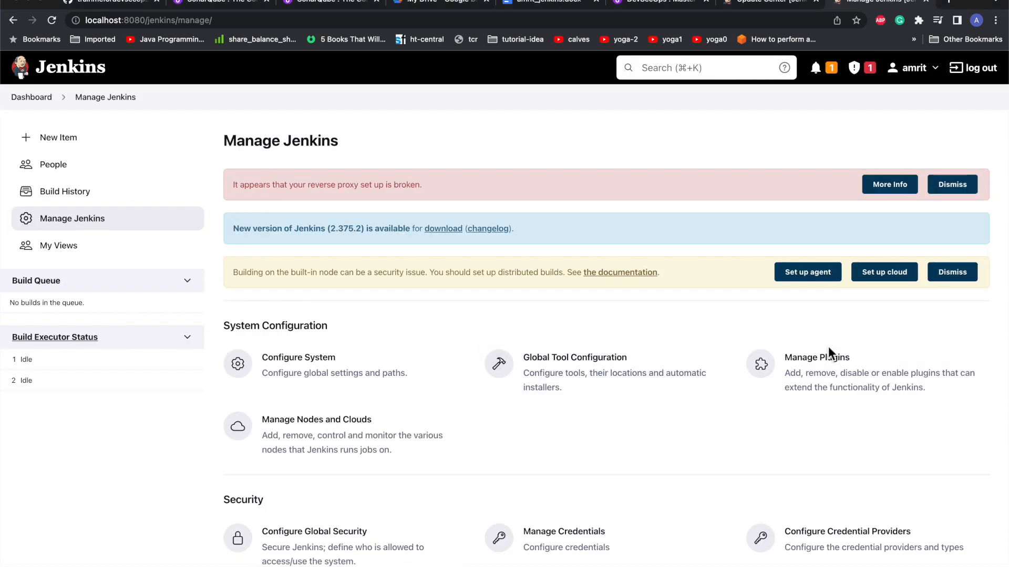
left_click(836, 357)
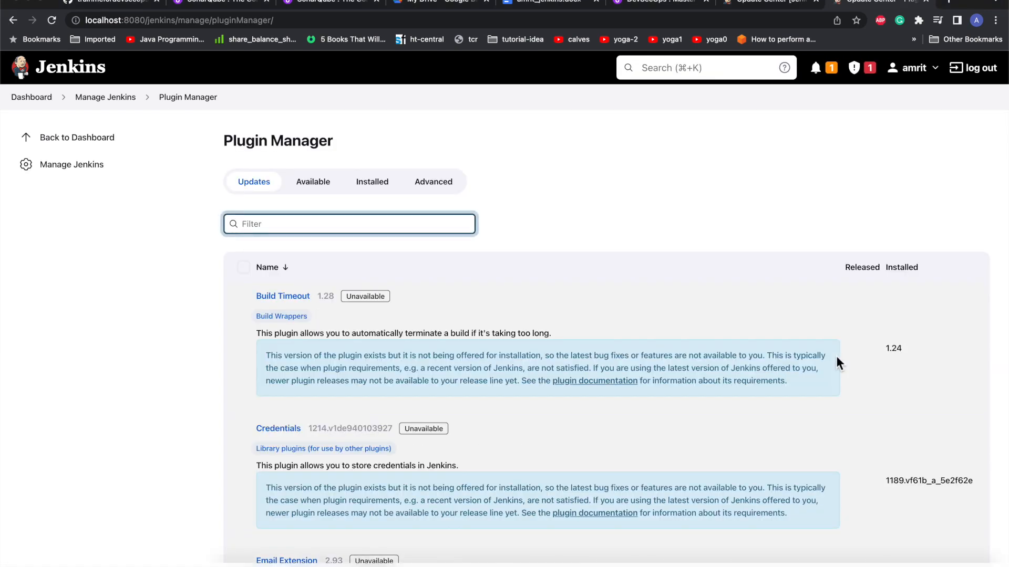
scroll(648, 360, "down", 5)
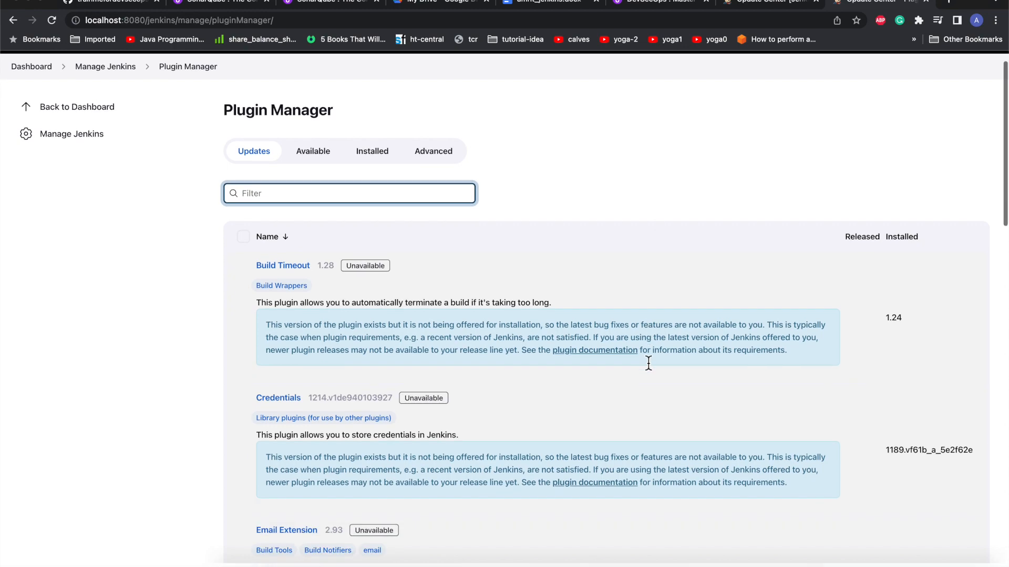
scroll(647, 361, "up", 2)
scroll(648, 361, "up", 3)
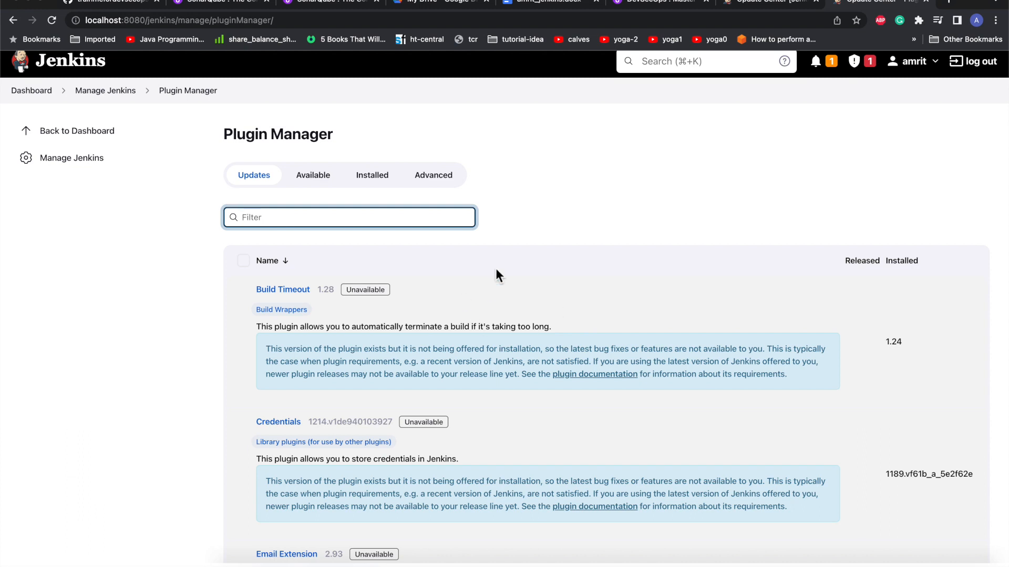
Browse the plugins available for installation and the plugins already installed.
left_click(318, 180)
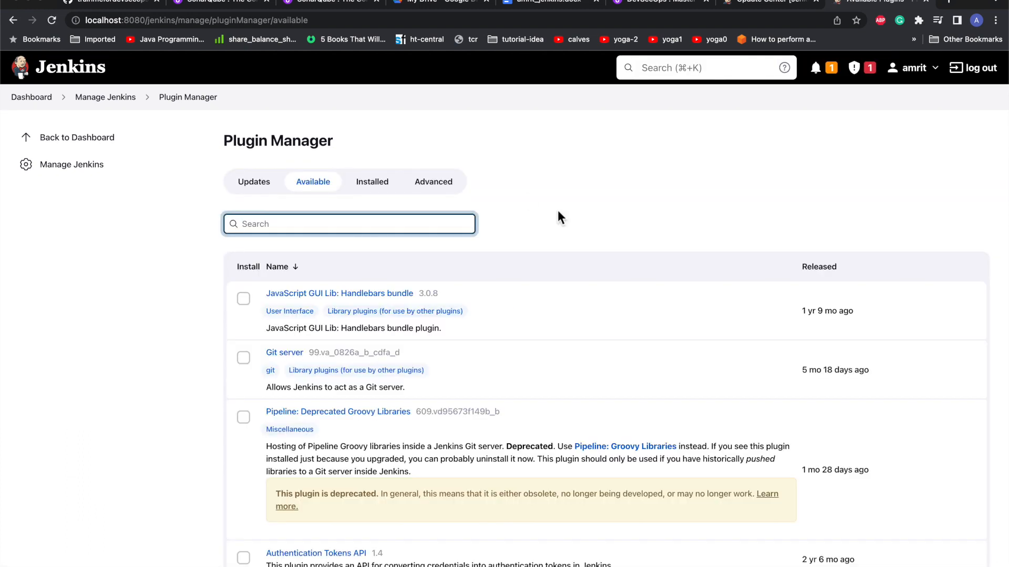
scroll(576, 297, "down", 13)
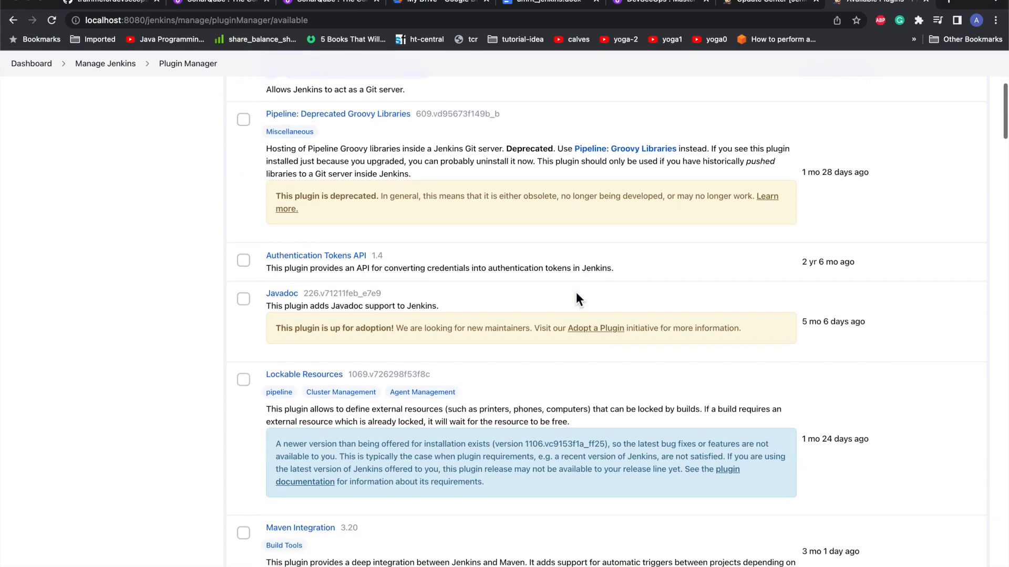
scroll(576, 292, "up", 15)
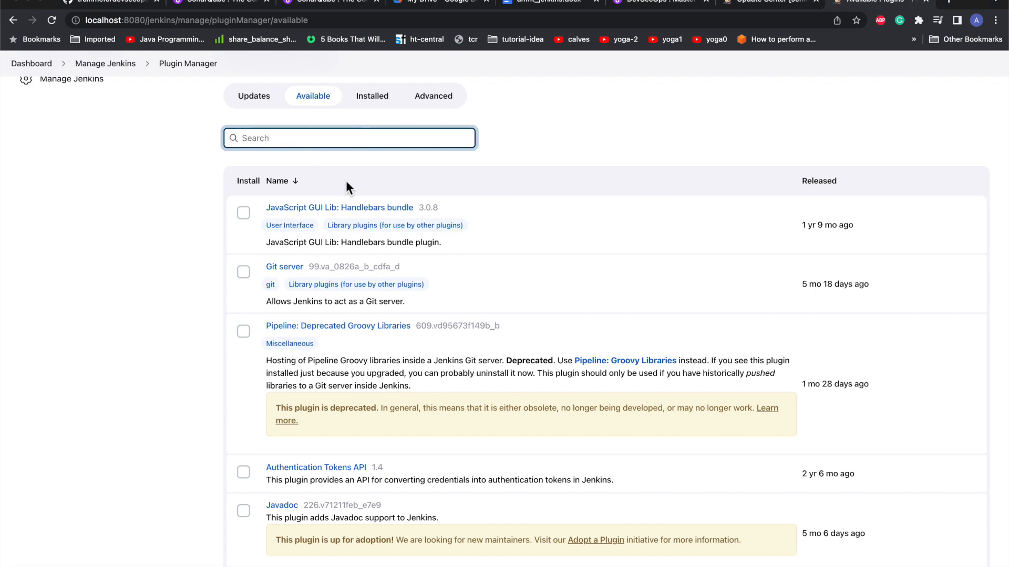
left_click(374, 103)
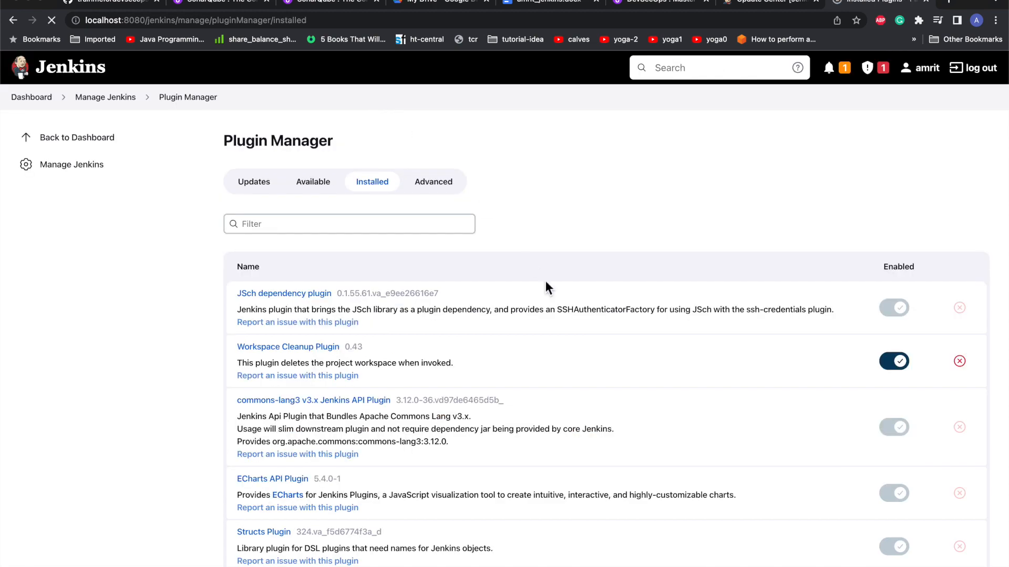
scroll(546, 282, "down", 15)
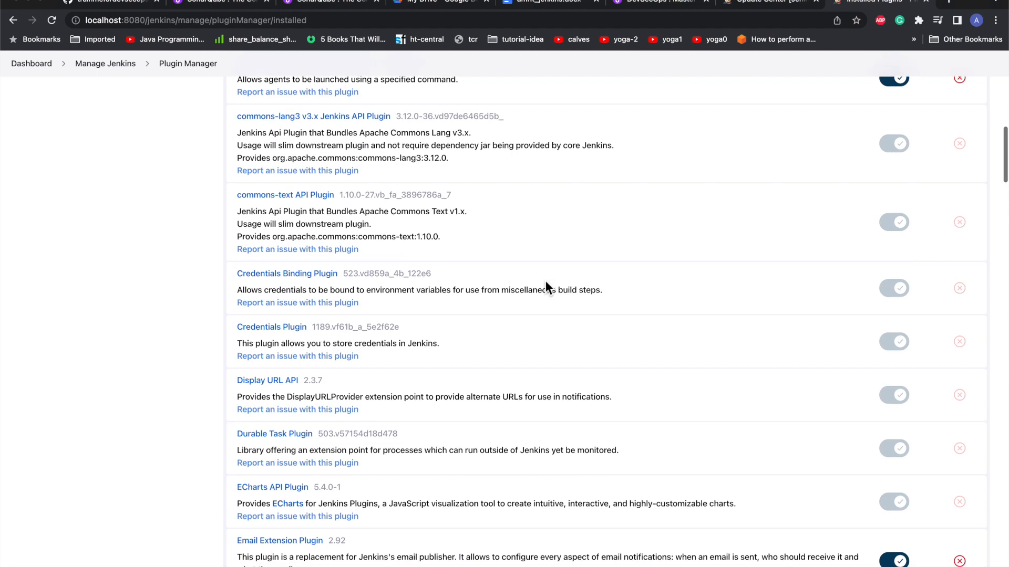
scroll(545, 281, "down", 10)
scroll(546, 280, "up", 20)
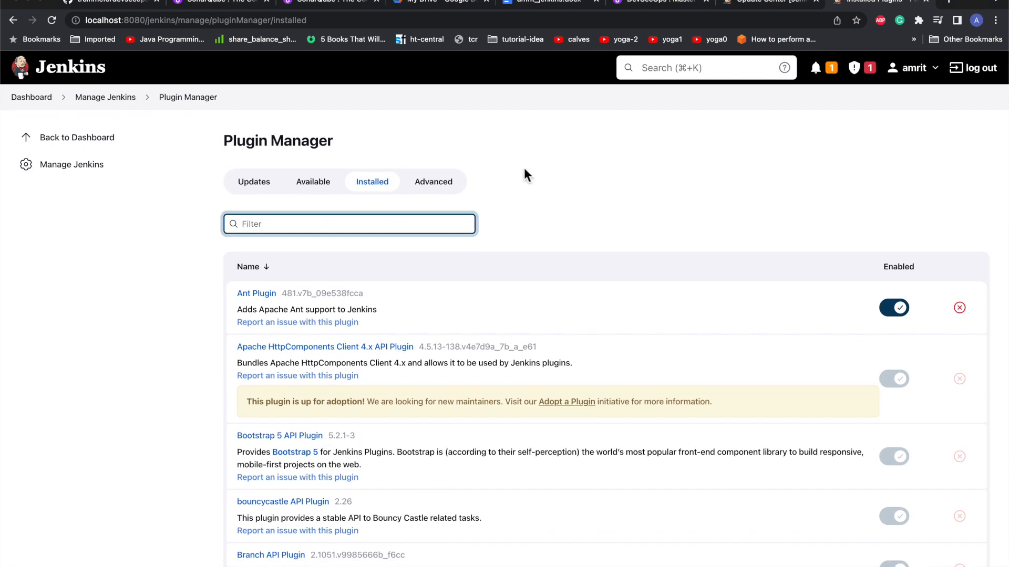
Examine the Plugin Manager's advanced settings for the HTTP proxy, plugin deployment by file or URL, and the update site.
left_click(429, 184)
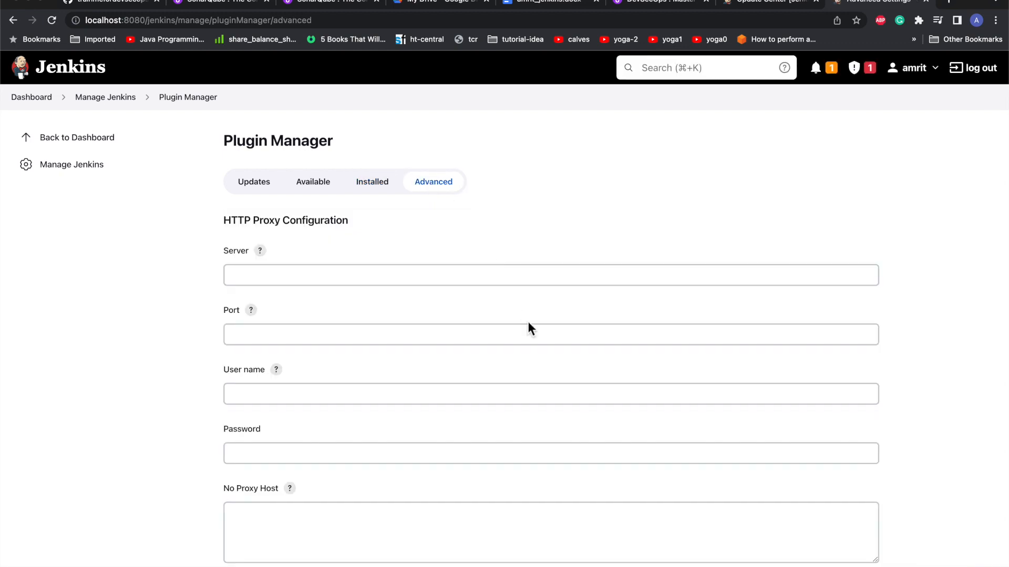
scroll(529, 328, "down", 1)
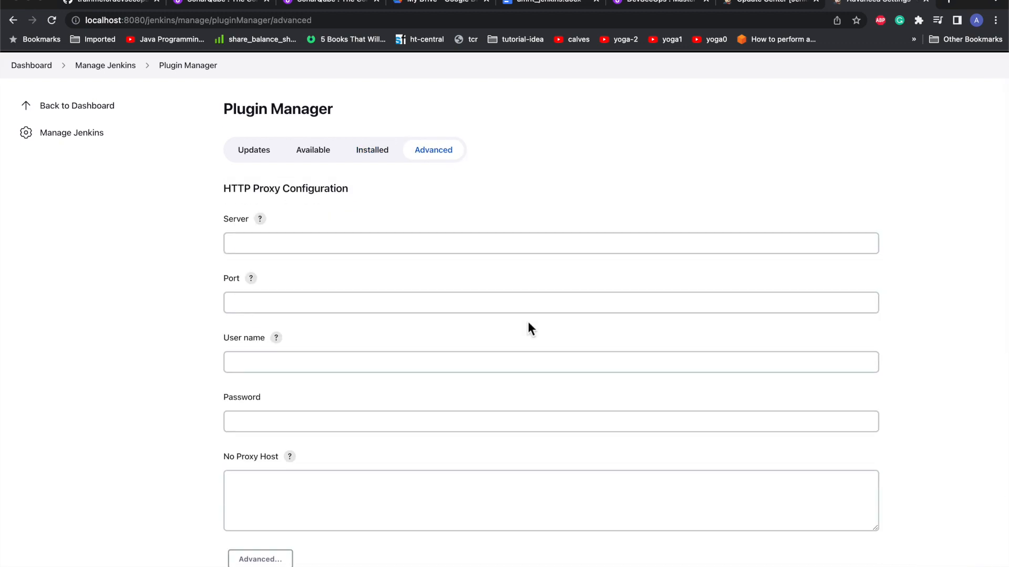
scroll(363, 471, "down", 1)
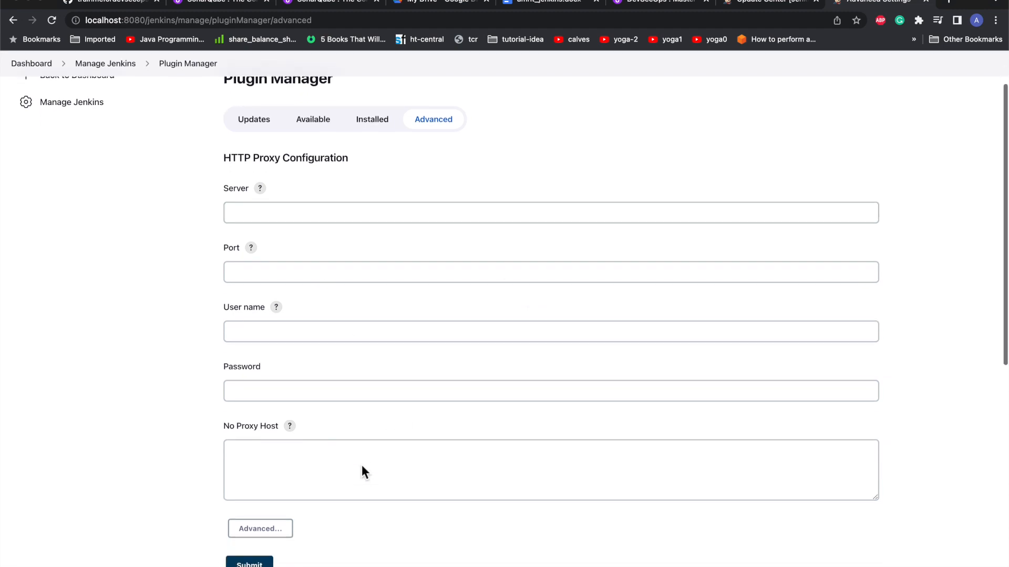
left_click(383, 390)
scroll(383, 387, "down", 8)
scroll(383, 388, "down", 3)
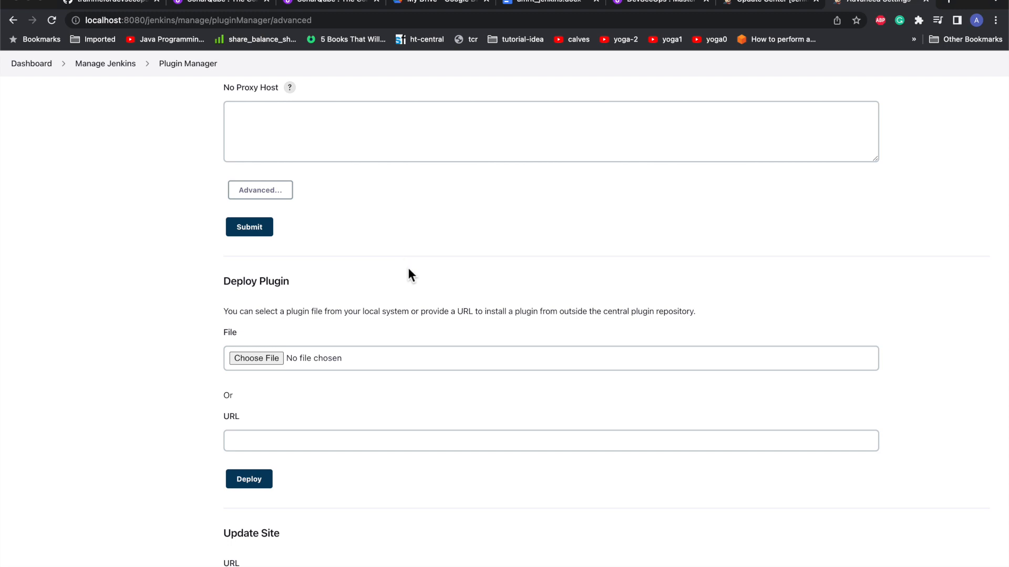
scroll(415, 294, "down", 4)
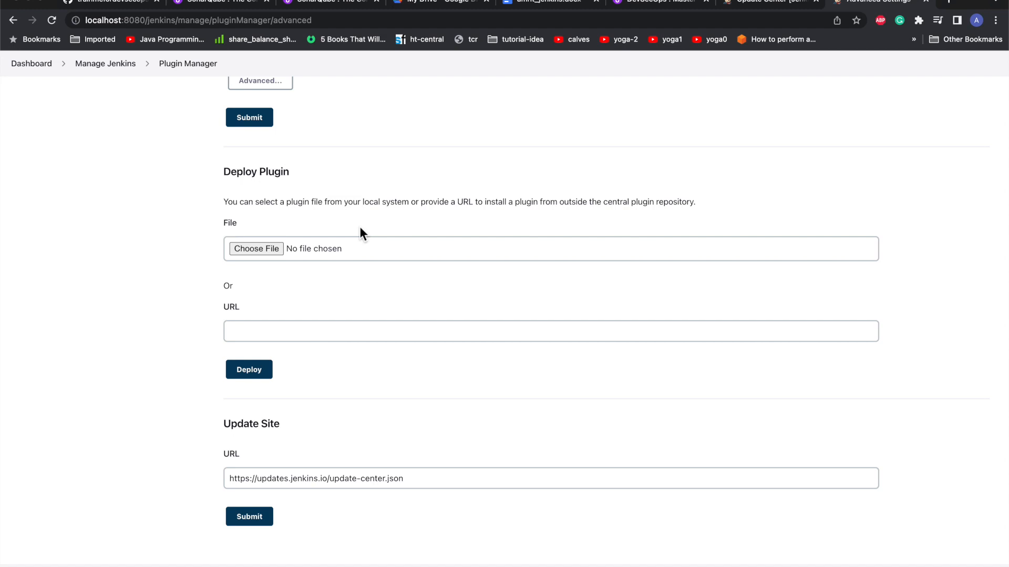
scroll(361, 230, "up", 15)
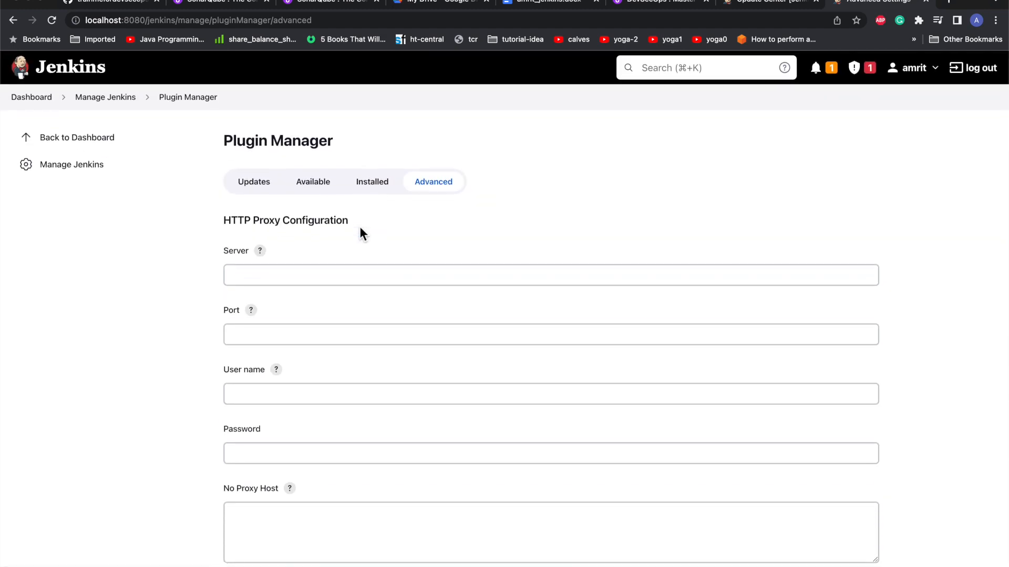
scroll(360, 231, "down", 8)
scroll(361, 231, "down", 2)
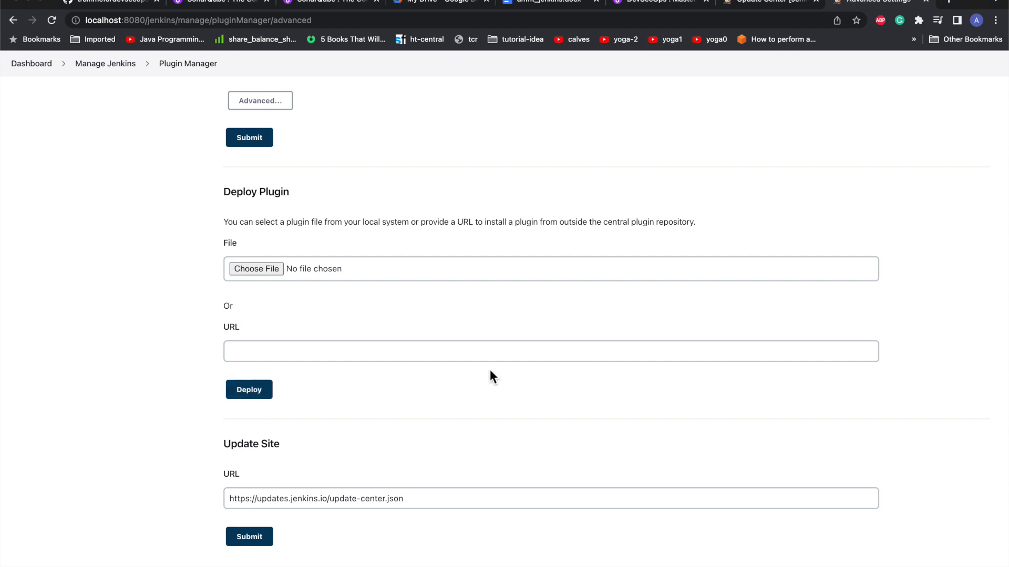
scroll(490, 370, "down", 1)
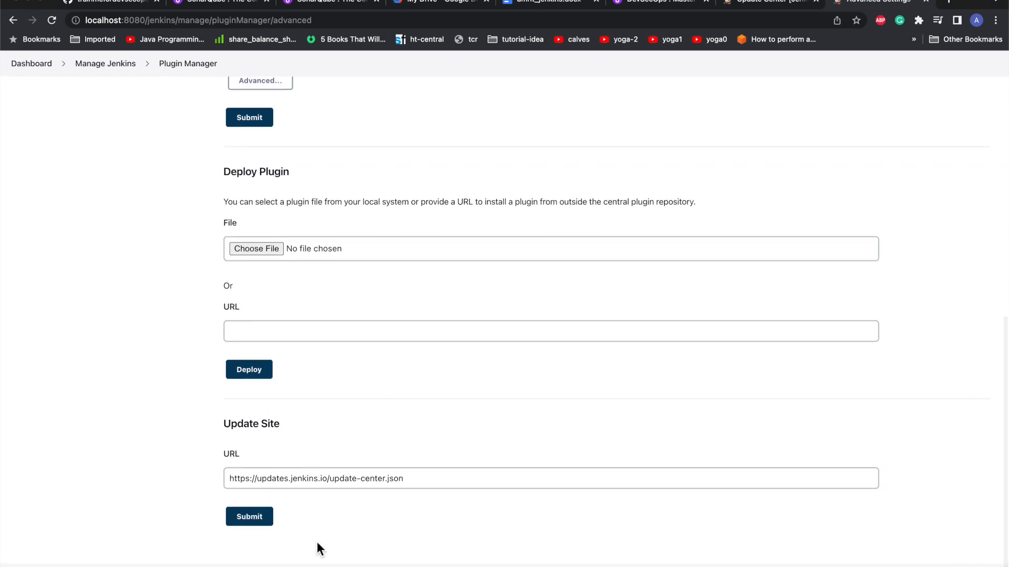
scroll(395, 490, "up", 10)
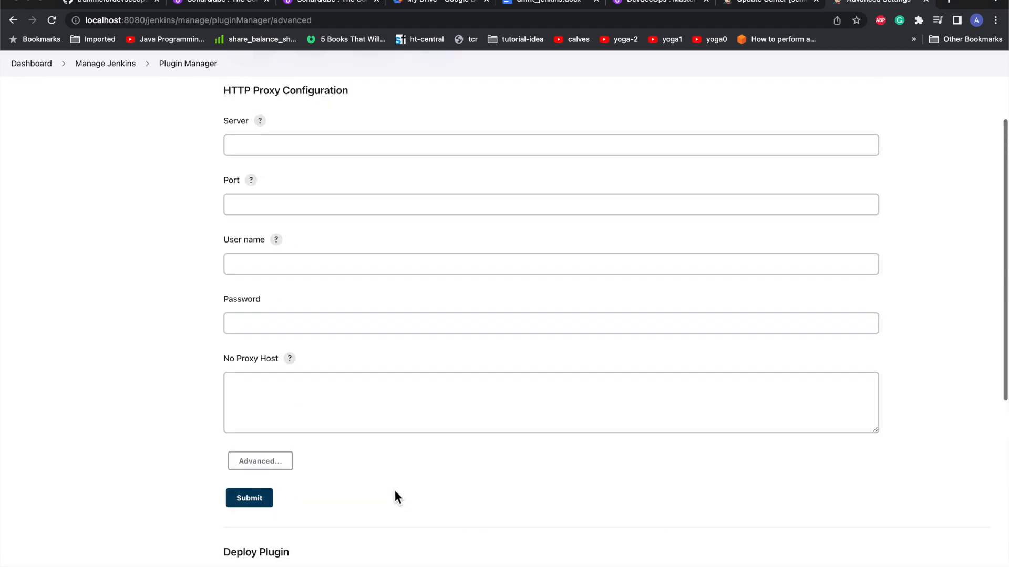
left_click(353, 336)
left_click(185, 247)
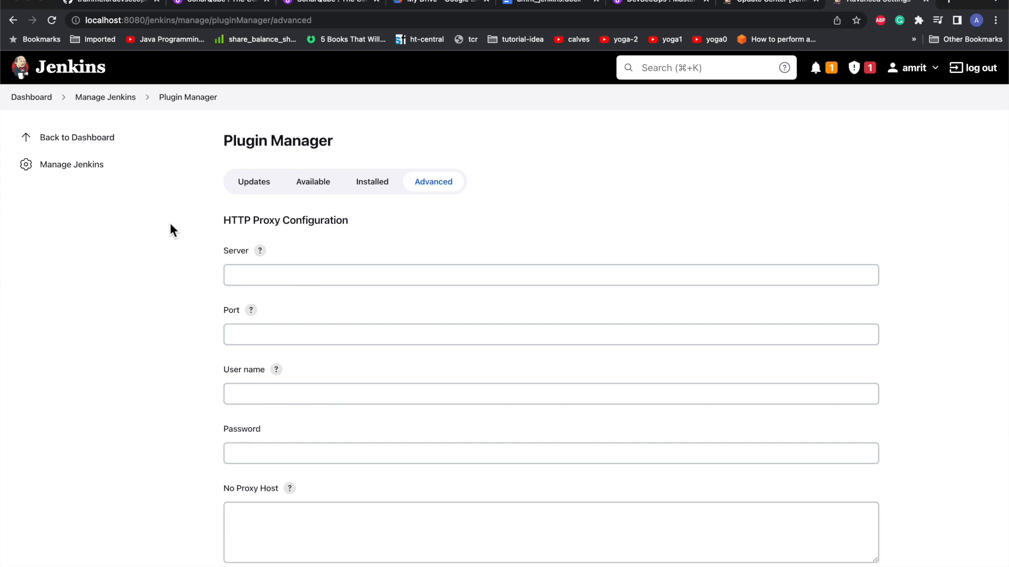
Return to the dashboard and inspect the Execute shell build step in the Hello-World job's configuration.
left_click(123, 104)
left_click(39, 104)
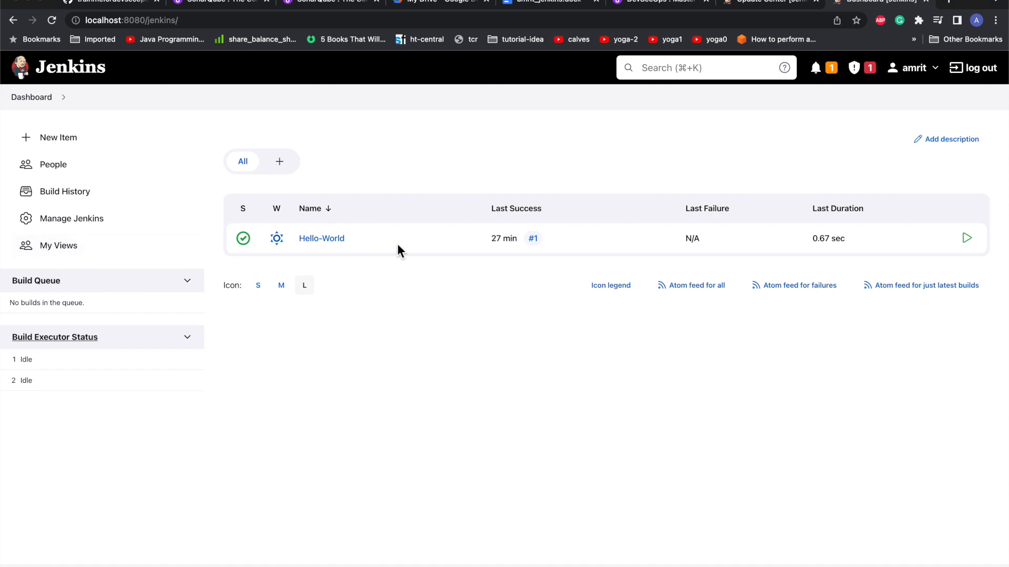
left_click(328, 241)
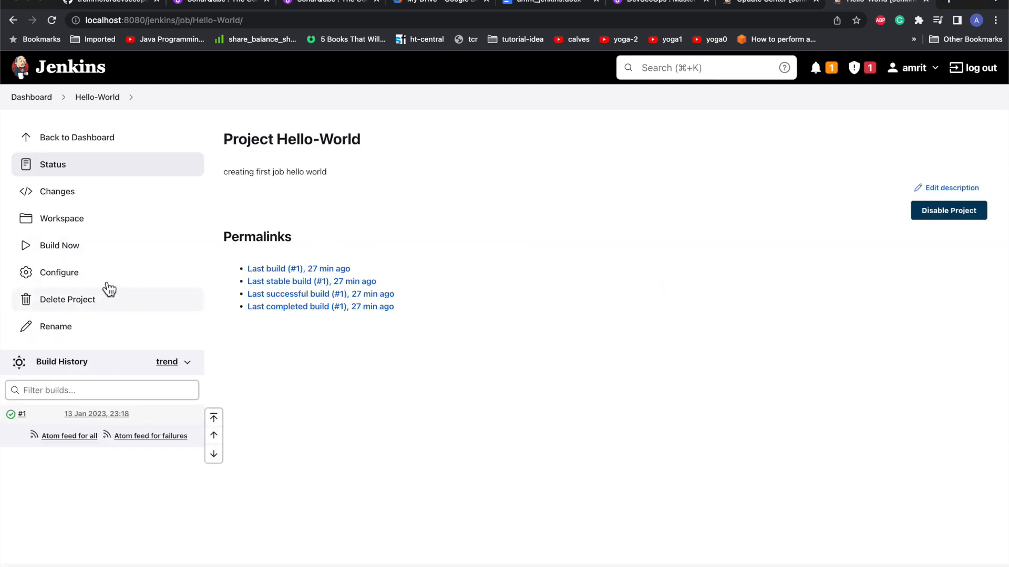
left_click(77, 280)
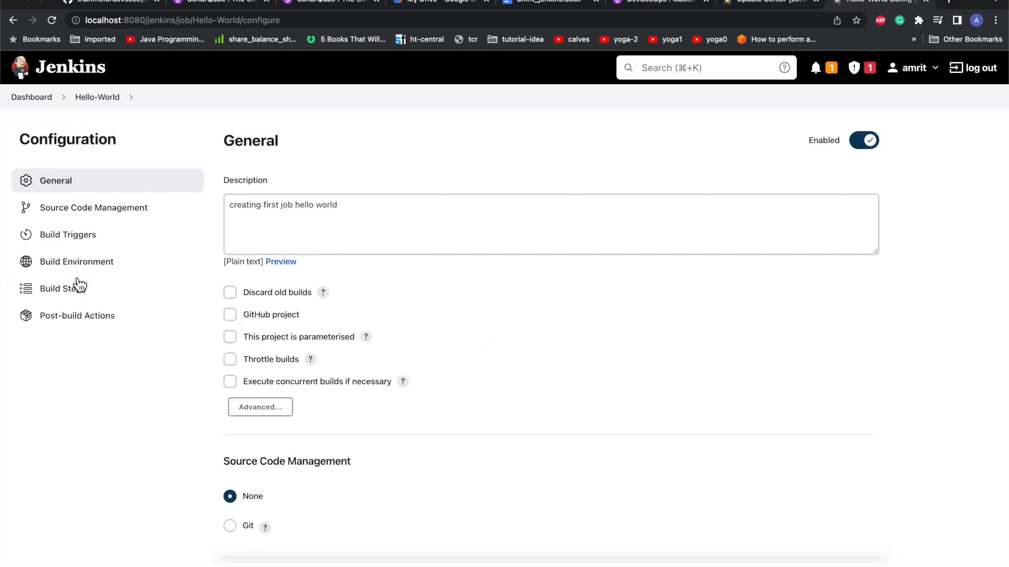
scroll(407, 369, "down", 15)
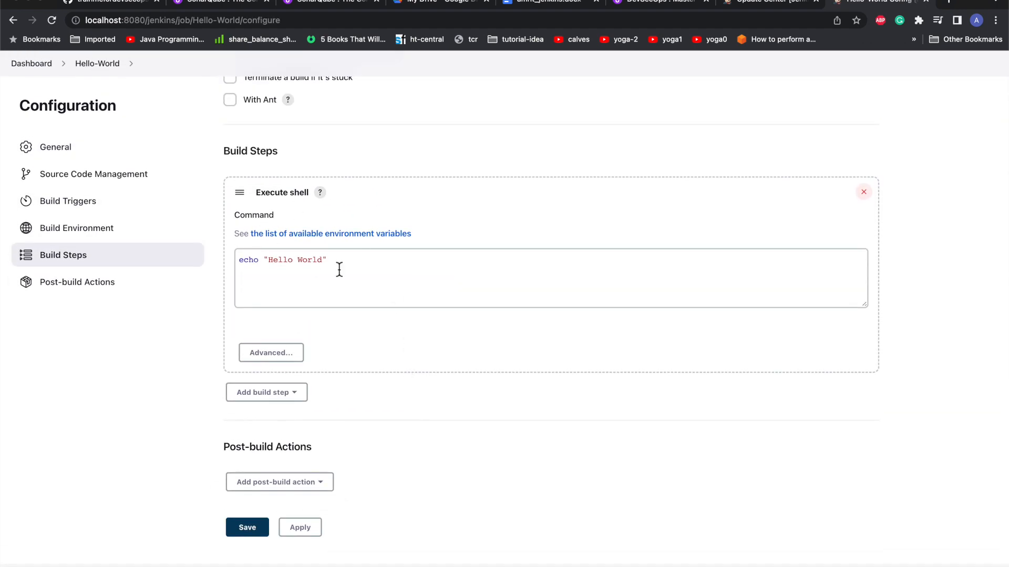
left_click(296, 277)
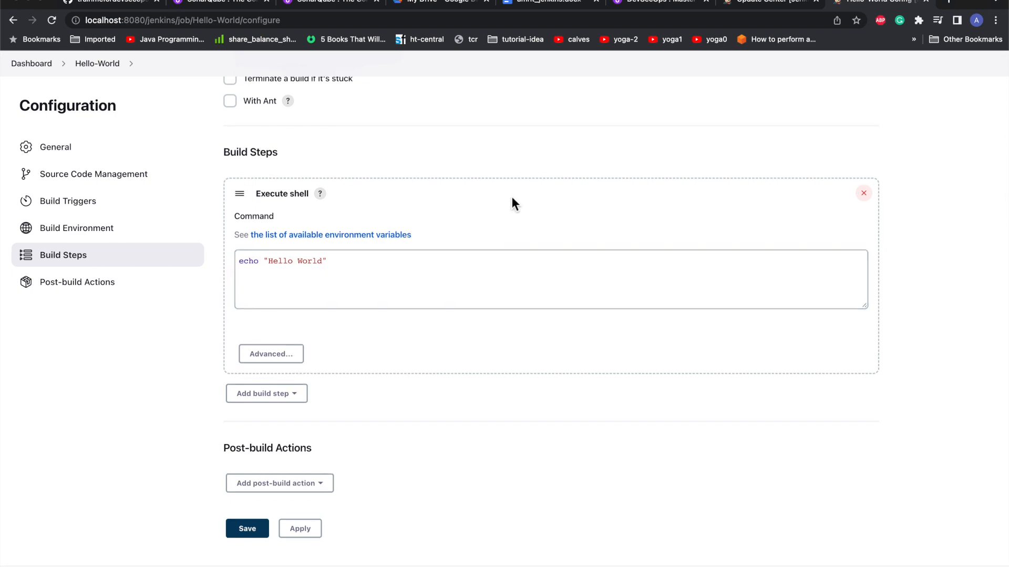
scroll(511, 200, "up", 15)
Return to the Plugin Manager and search the available plugins for "history".
left_click(25, 102)
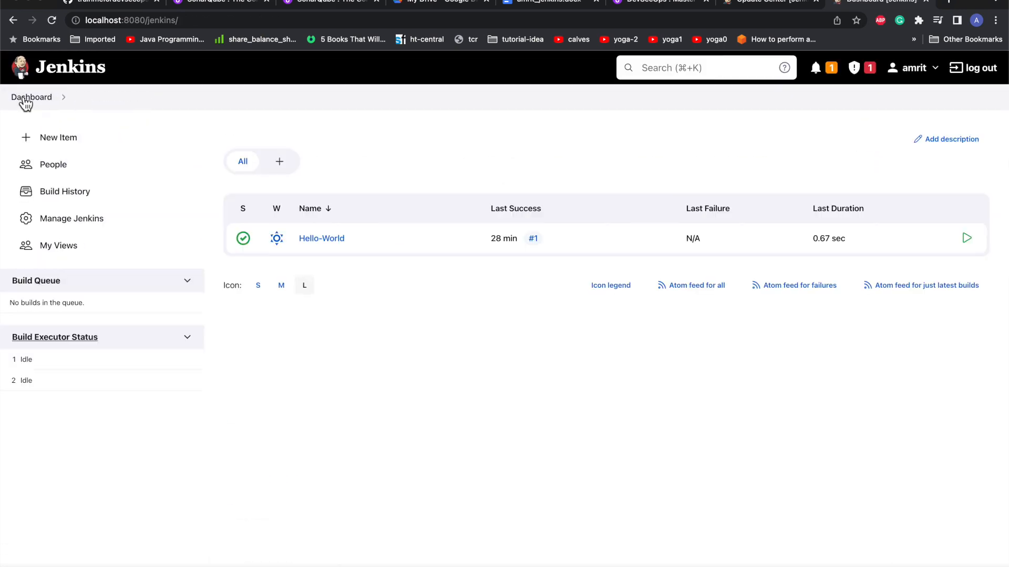
left_click(70, 225)
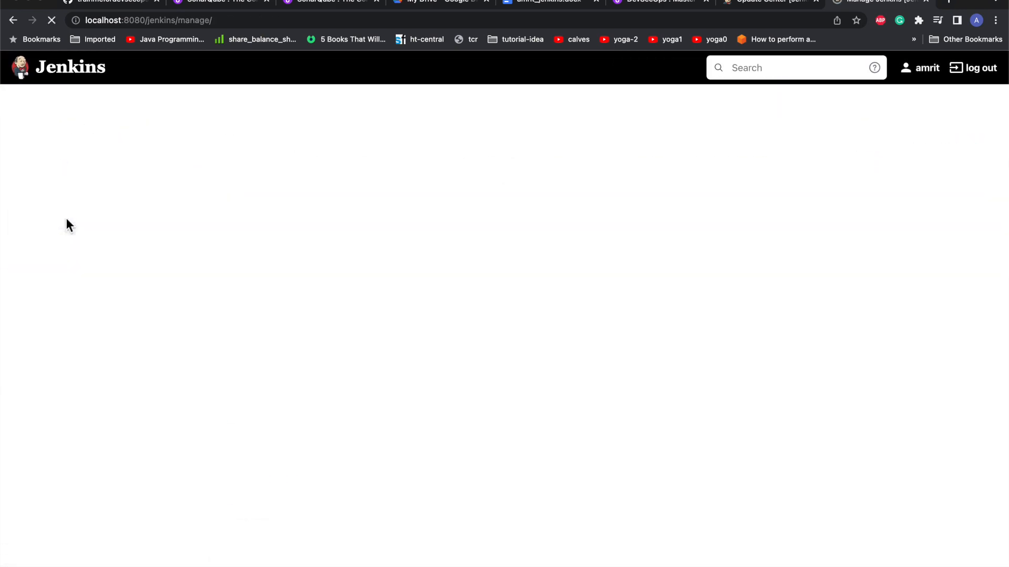
left_click(832, 372)
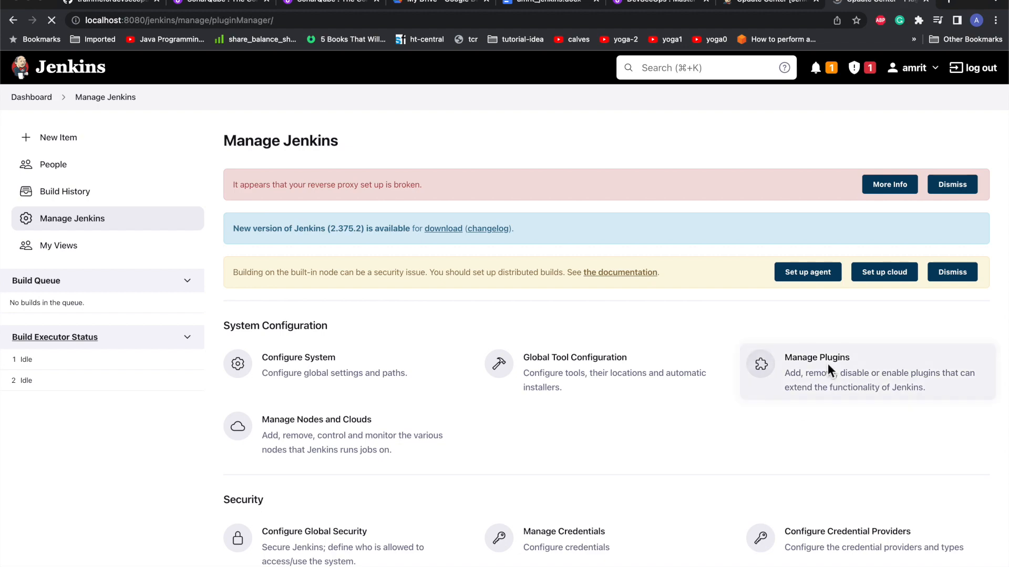
left_click(331, 193)
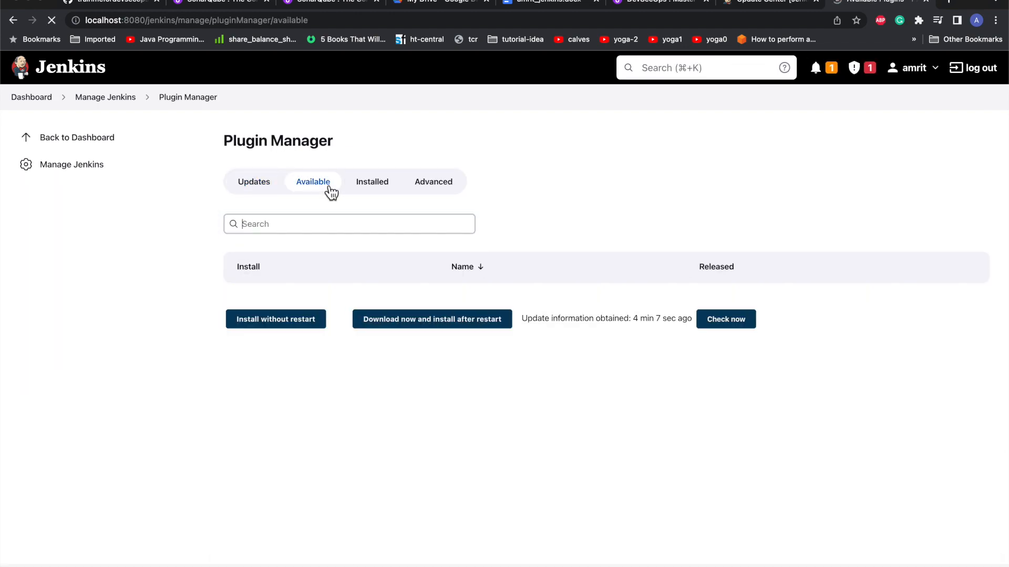
left_click(313, 222)
type("history")
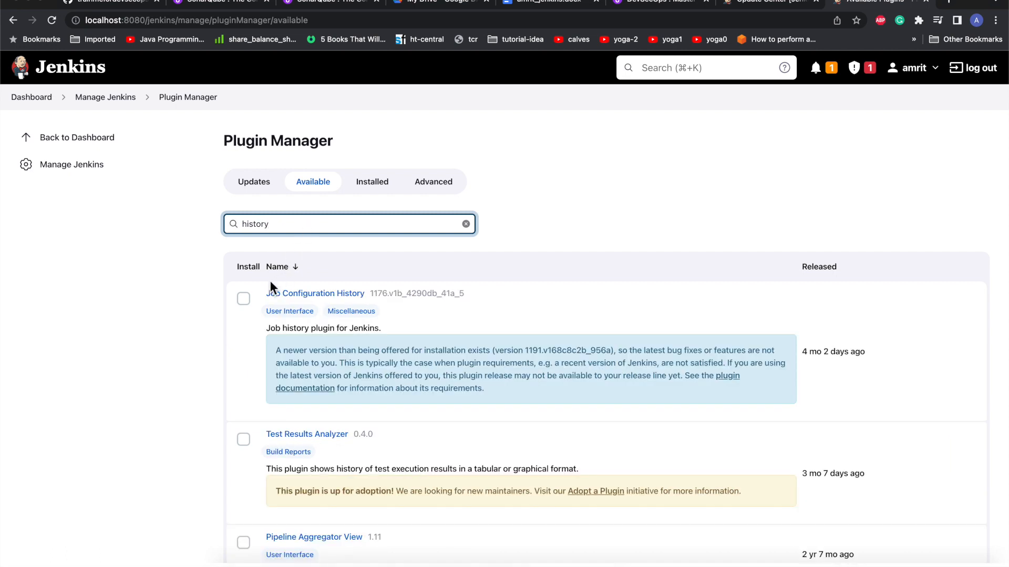
Select the Job Configuration History plugin and install it without restarting Jenkins.
left_click(243, 299)
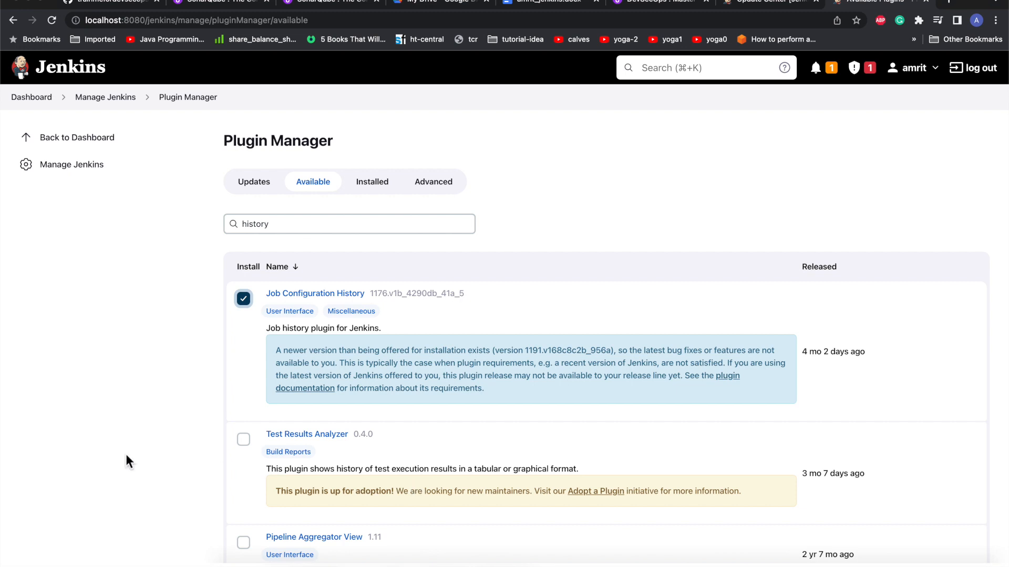
scroll(126, 455, "down", 1)
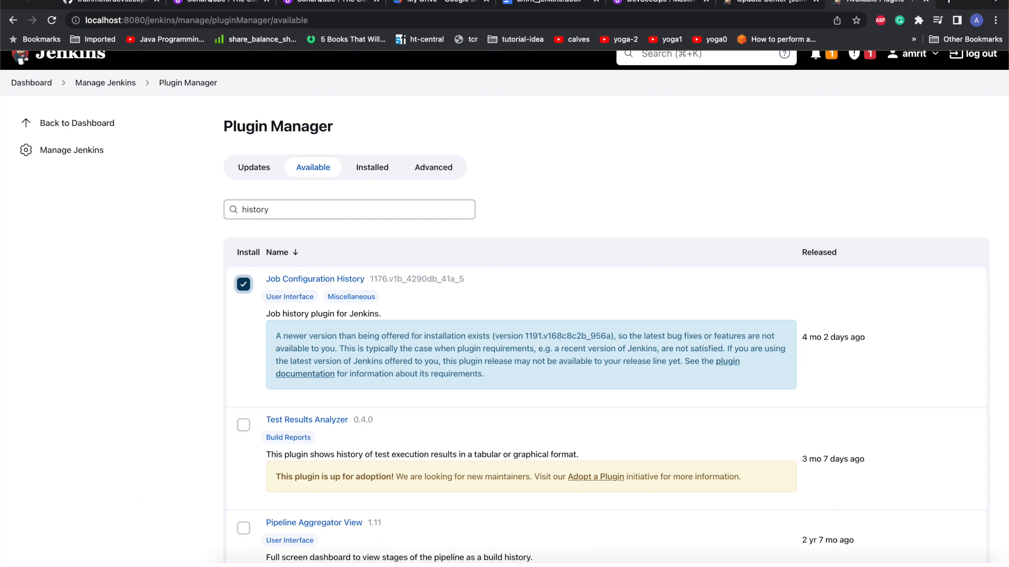
left_click(231, 566)
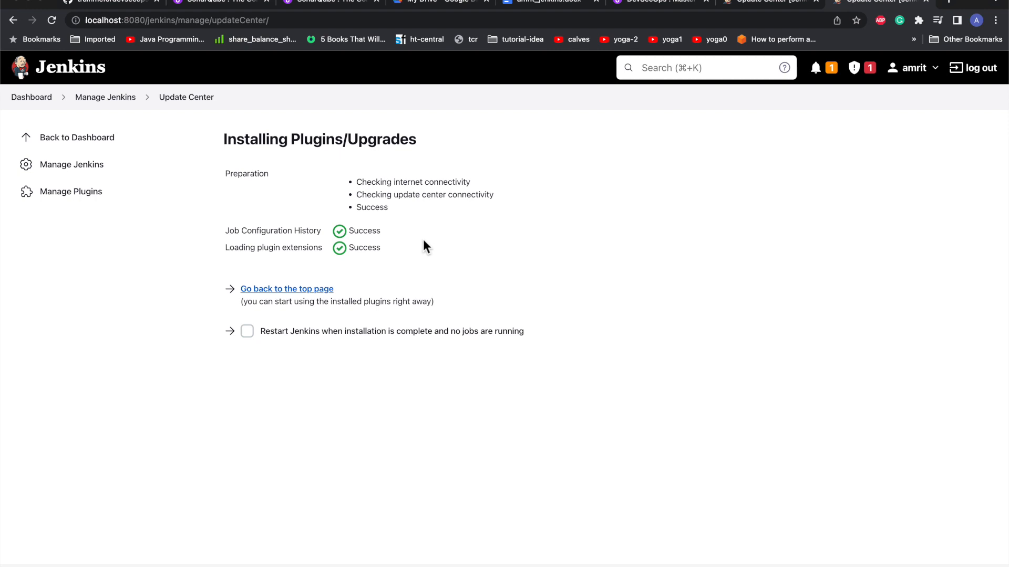
Return to the dashboard and open the Job Config History page.
left_click(32, 97)
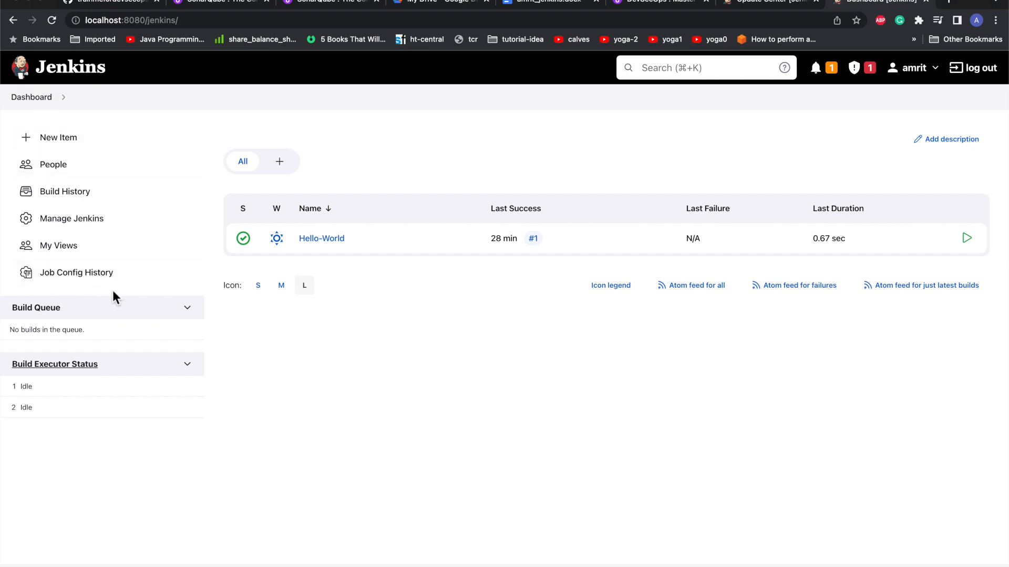
left_click(69, 284)
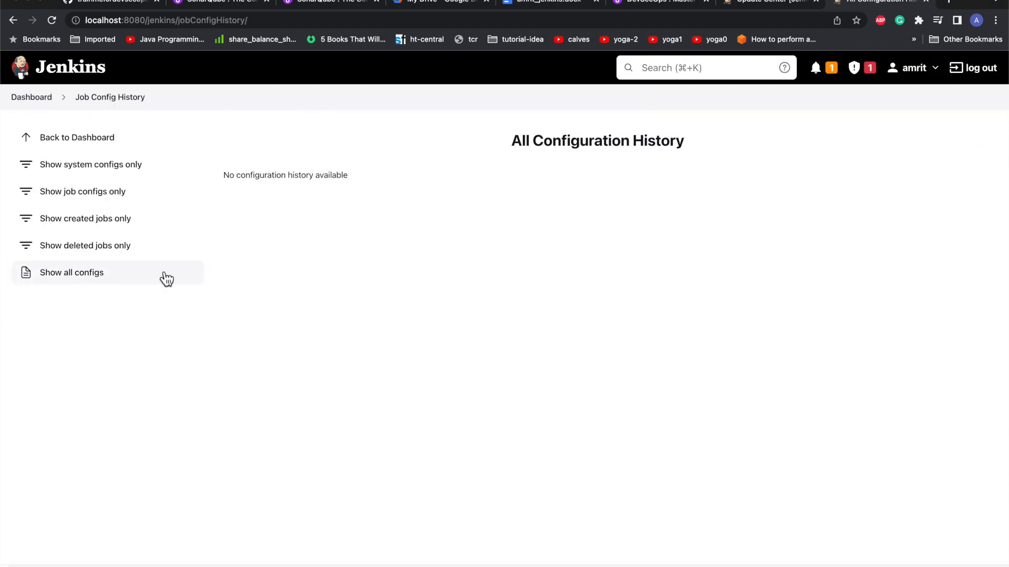
Filter the configuration history by system configs and by job configs, and open the Hello-World job's own configuration history.
left_click(87, 165)
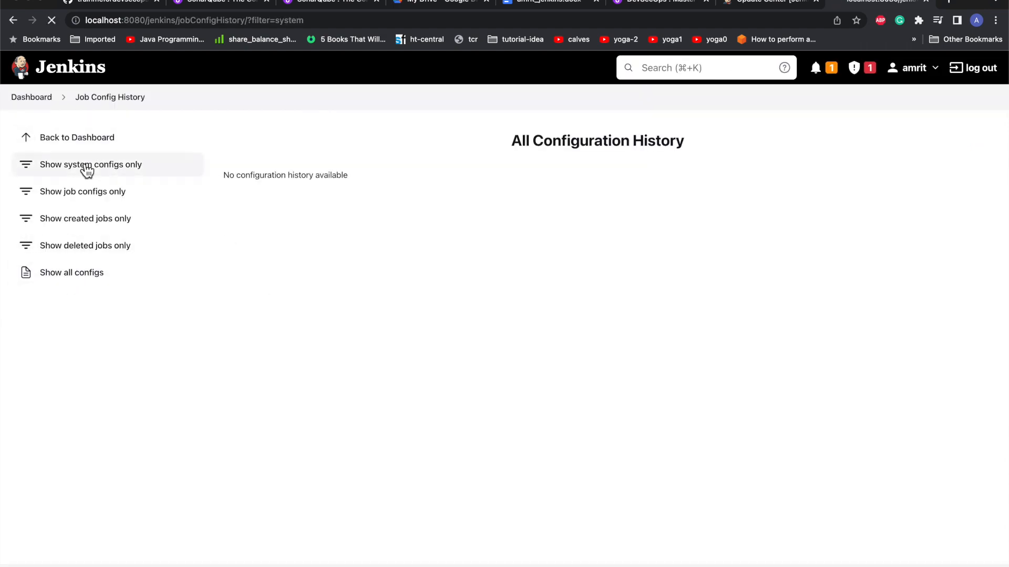
left_click(79, 195)
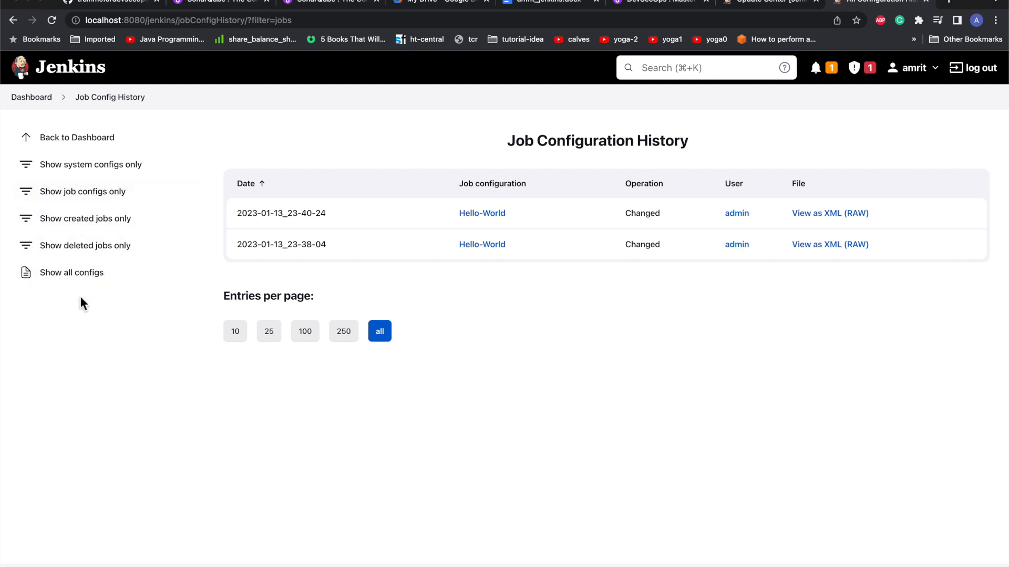
left_click(32, 103)
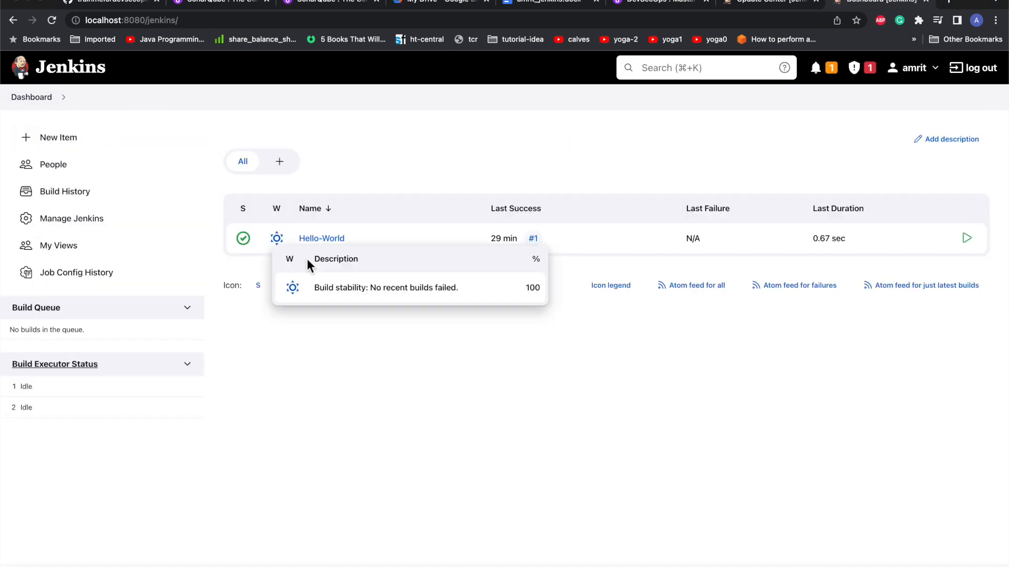
left_click(316, 241)
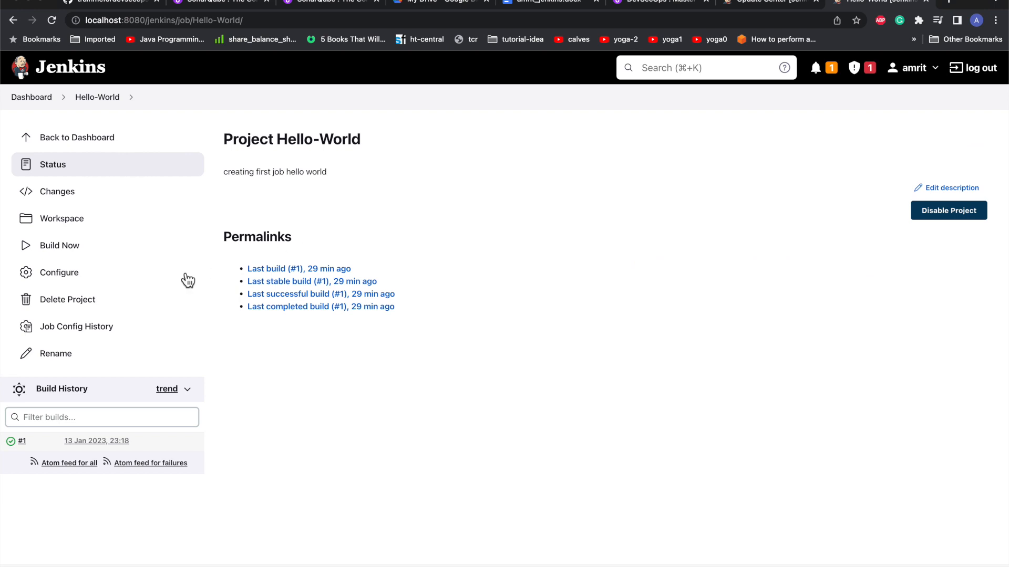
left_click(108, 334)
Add the line echo "made this change for demo" below echo "Hello World" in the Hello-World job's Execute shell step and save.
left_click(70, 280)
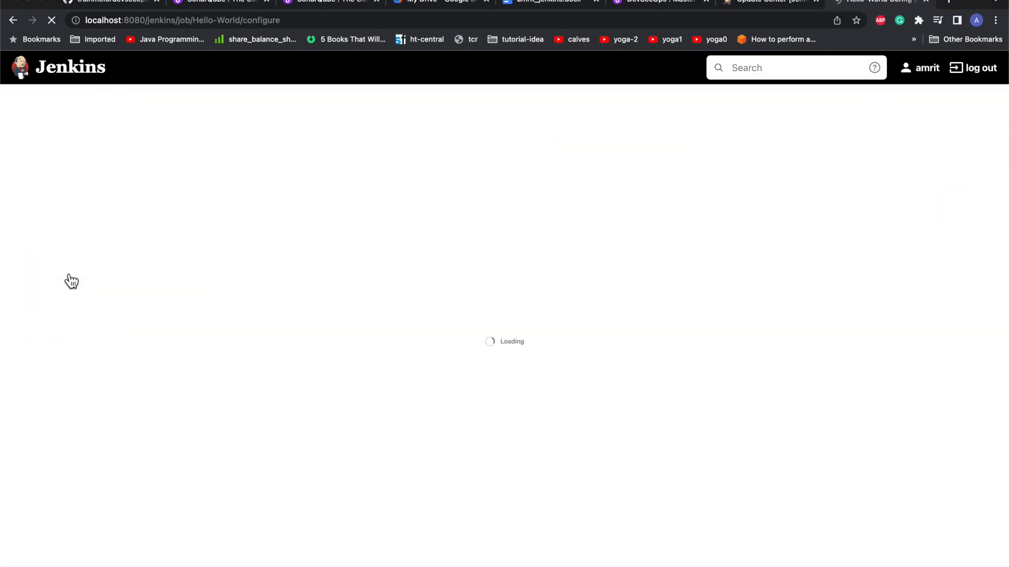
scroll(378, 343, "down", 15)
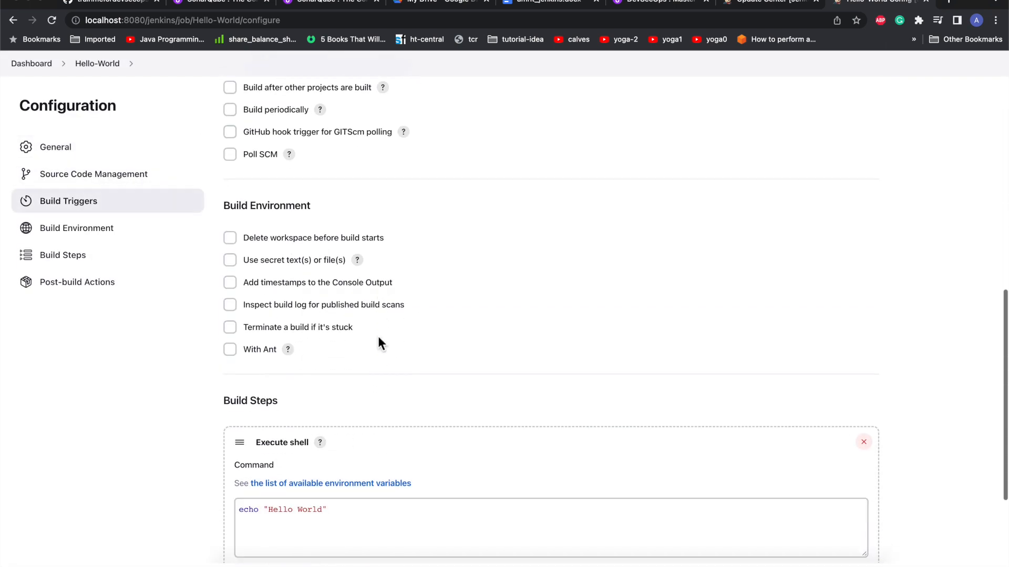
left_click(344, 261)
key("Return")
type("echo")
type(" \"")
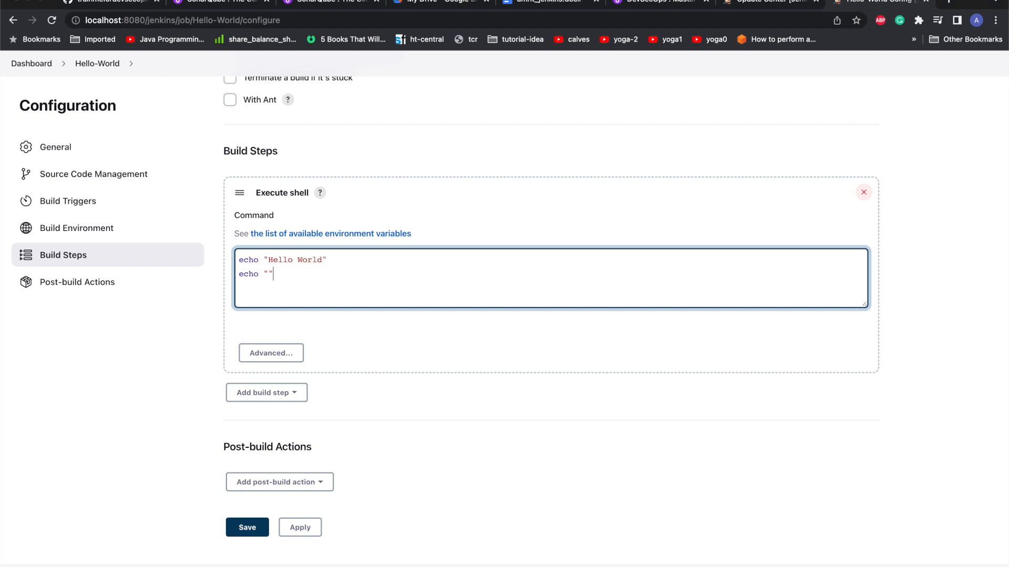
type("Hello World\" echo \"made this change for demo")
left_click(254, 528)
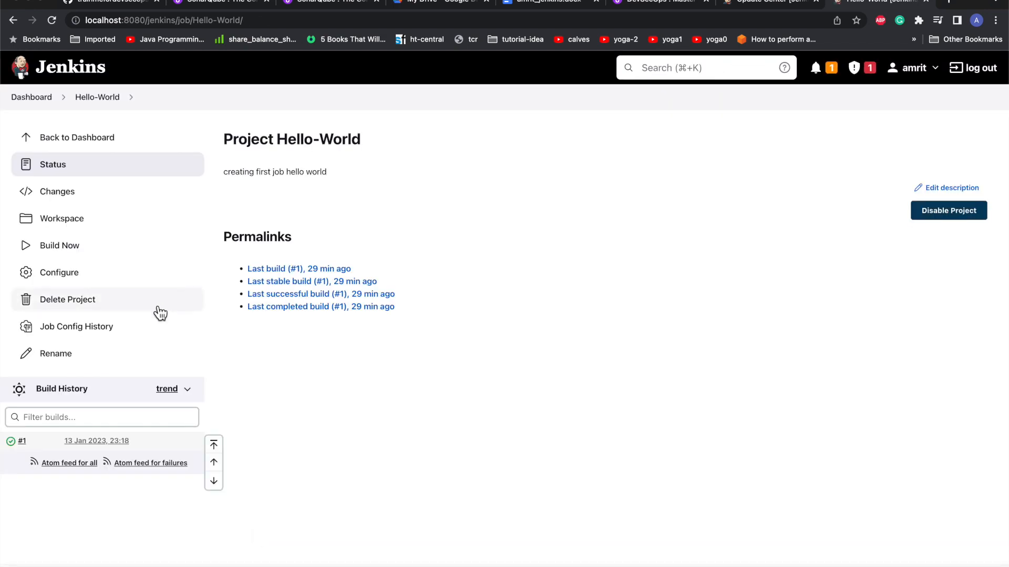
Compare the two latest configurations of the Hello-World job and restore the older version from 2023-01-13_23-40-24.
left_click(98, 333)
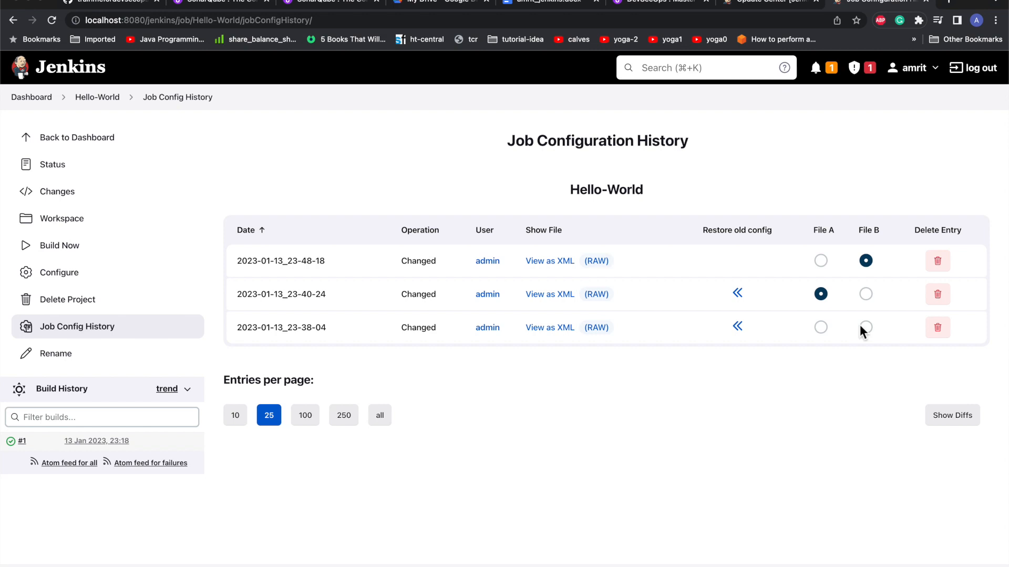
left_click(952, 416)
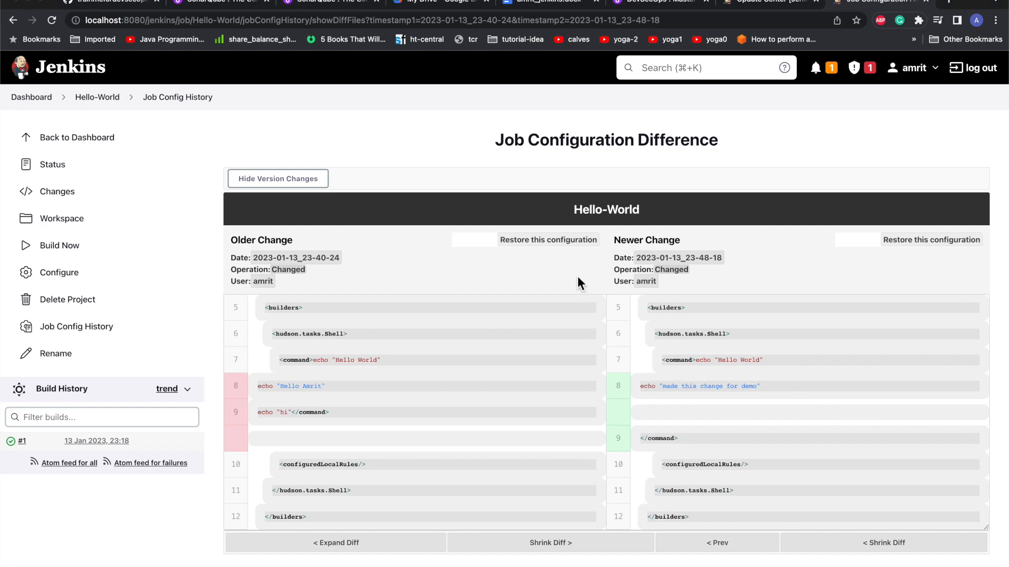
left_click(530, 240)
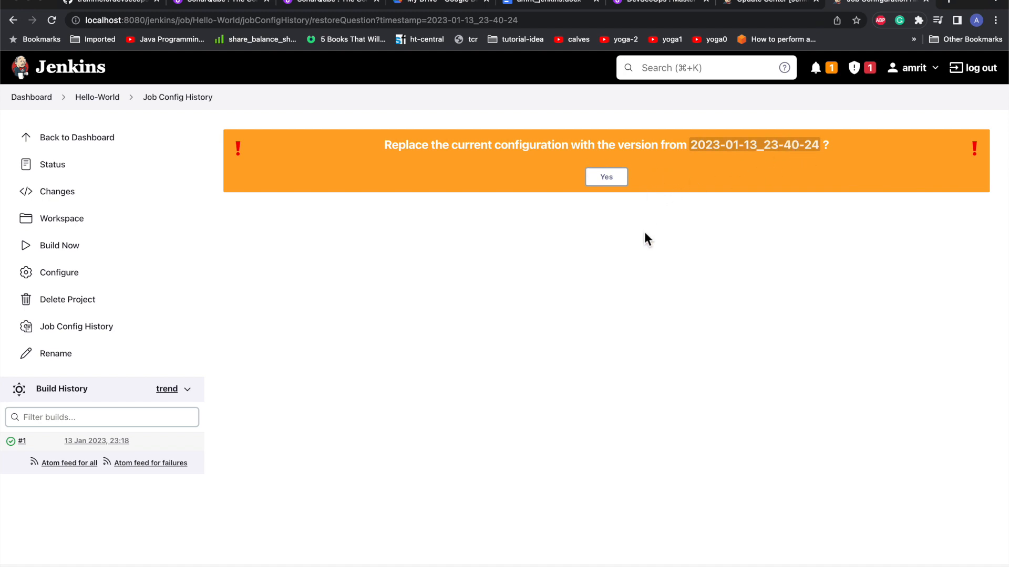
left_click(613, 182)
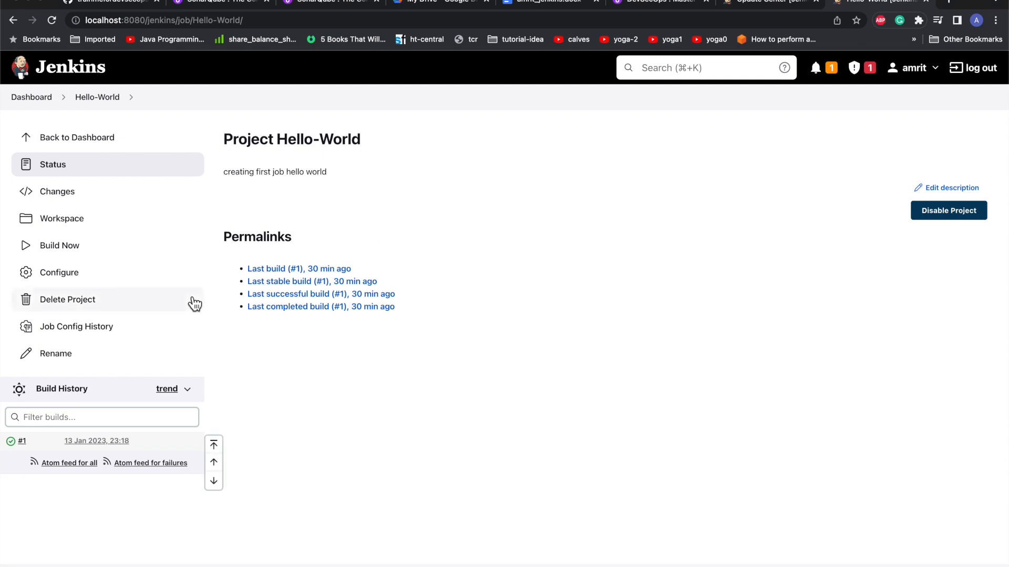
Inspect the restored Execute shell commands in the Hello-World job's configuration and return to the project page without saving.
left_click(70, 279)
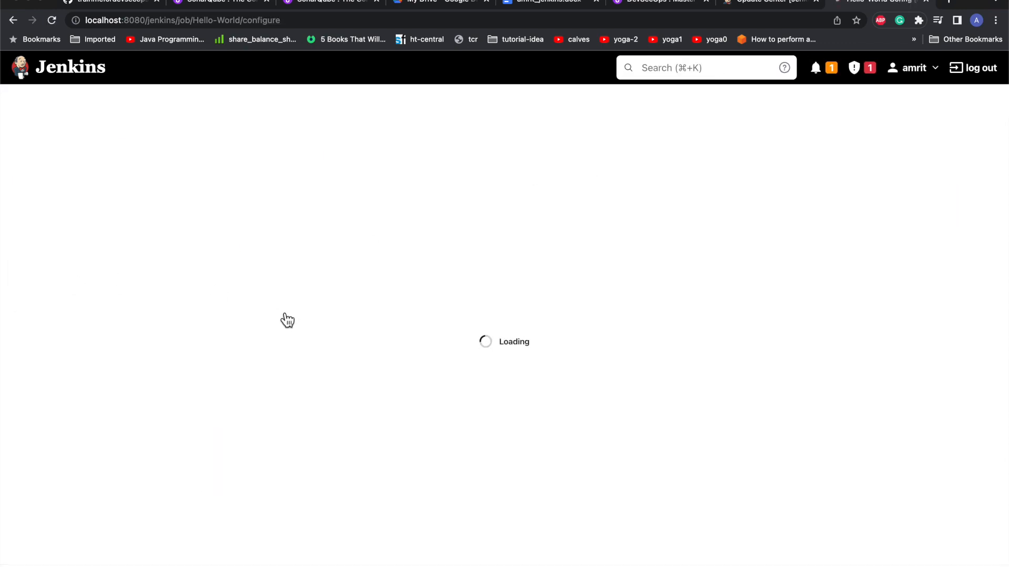
scroll(419, 315, "down", 15)
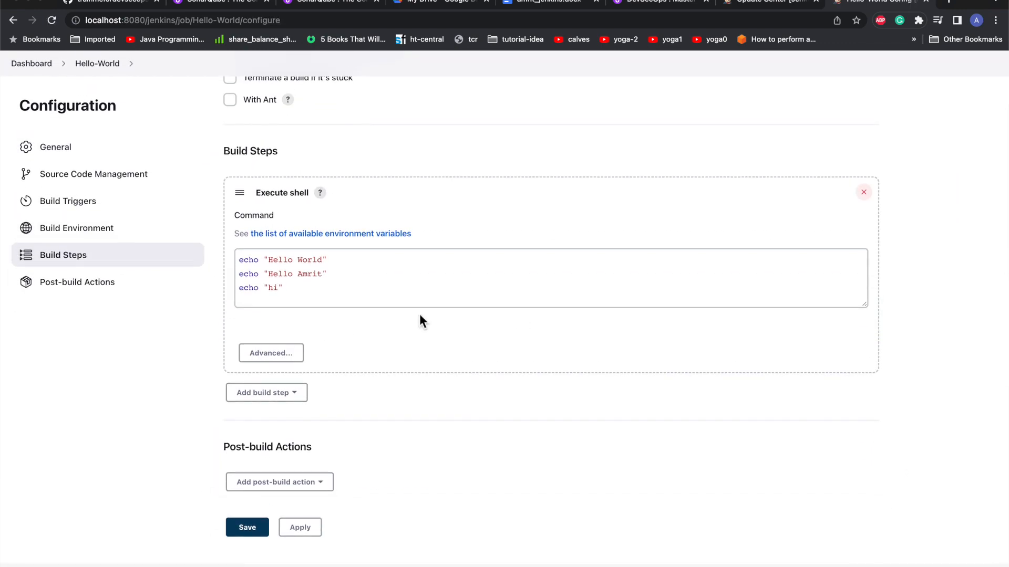
left_click_drag(286, 293, 203, 293)
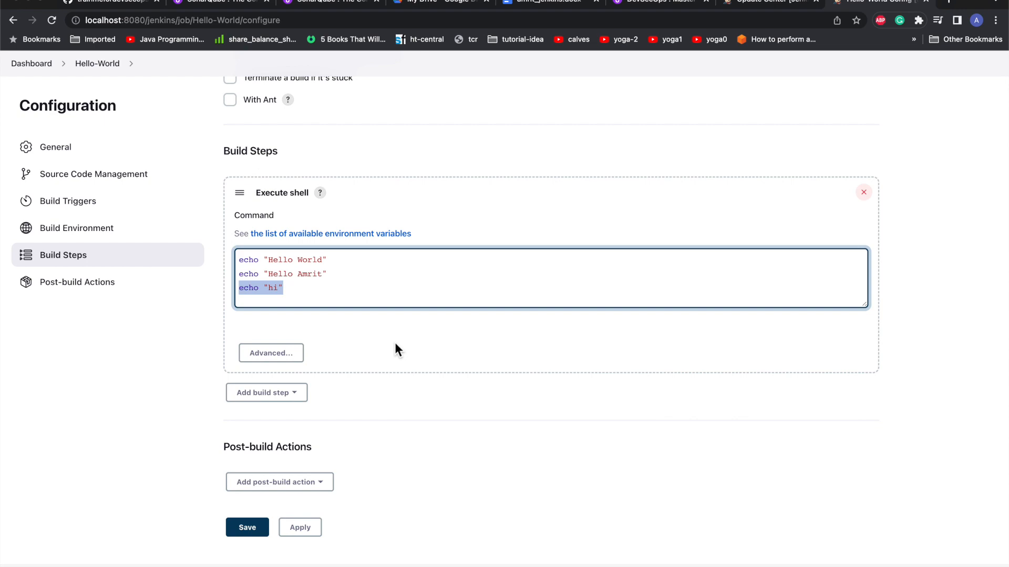
scroll(395, 349, "up", 15)
left_click(97, 97)
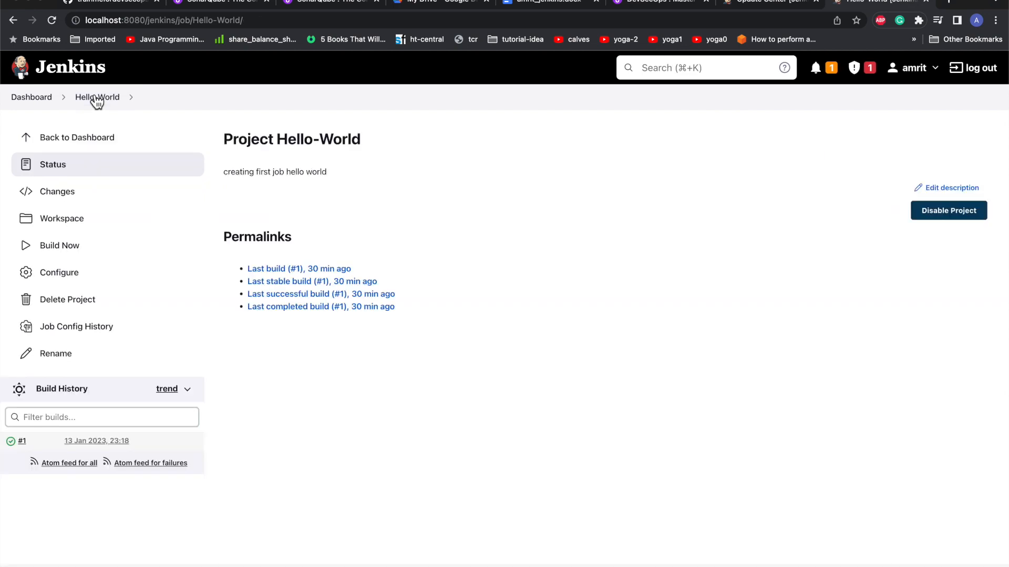
Show the differences between the 2023-01-13_23-48-18 and 2023-01-13_23-49-19 configurations of Hello-World, and return to the dashboard.
left_click(72, 327)
left_click(820, 324)
left_click(955, 480)
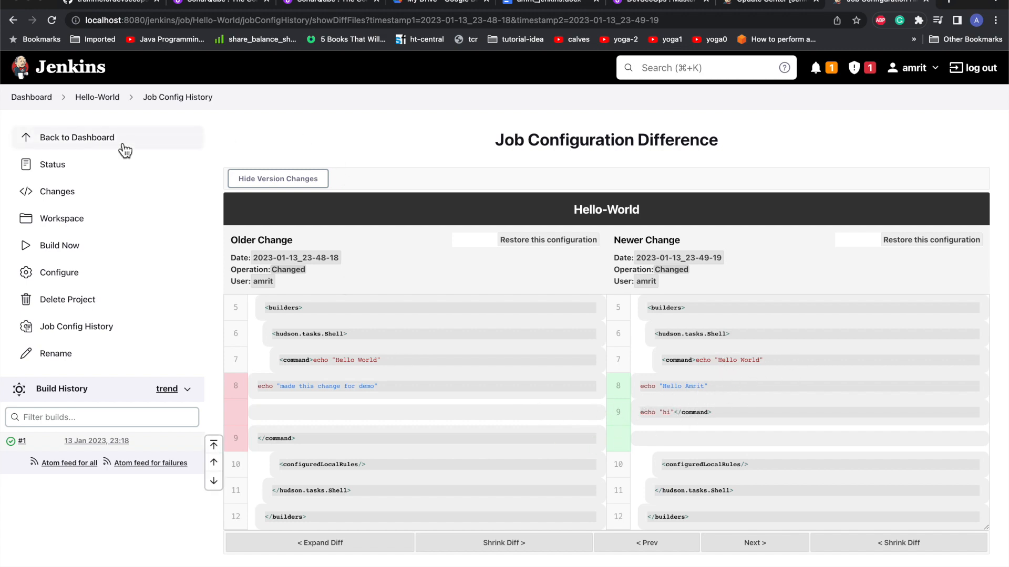
left_click(98, 103)
left_click(21, 104)
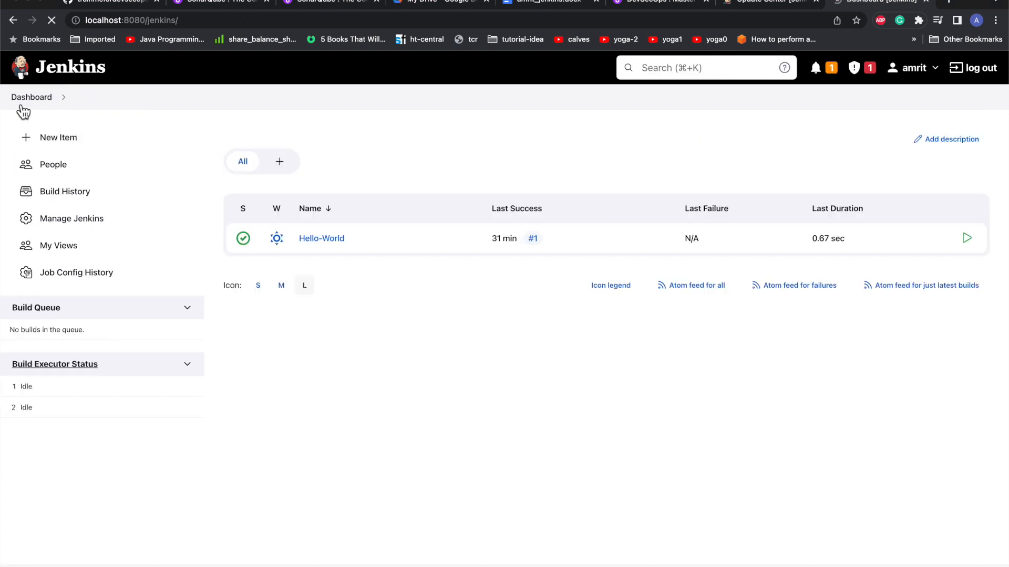